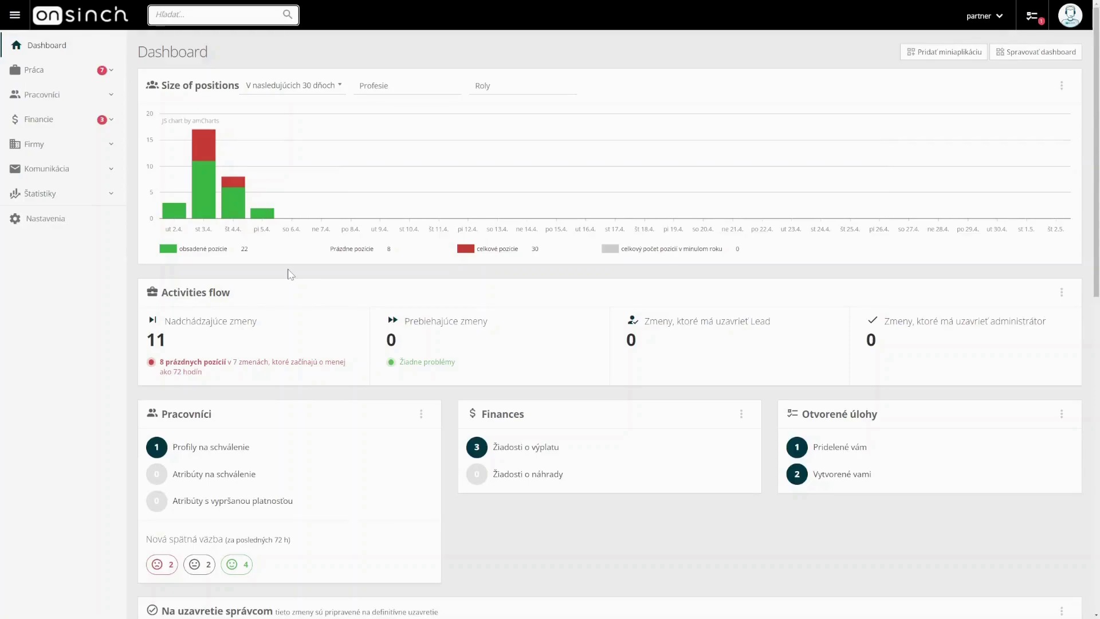
Review the dashboard down to the upcoming shifts, open Dovoz z produkcie in job J128, and expand its shift details.
scroll(290, 272, down, 3)
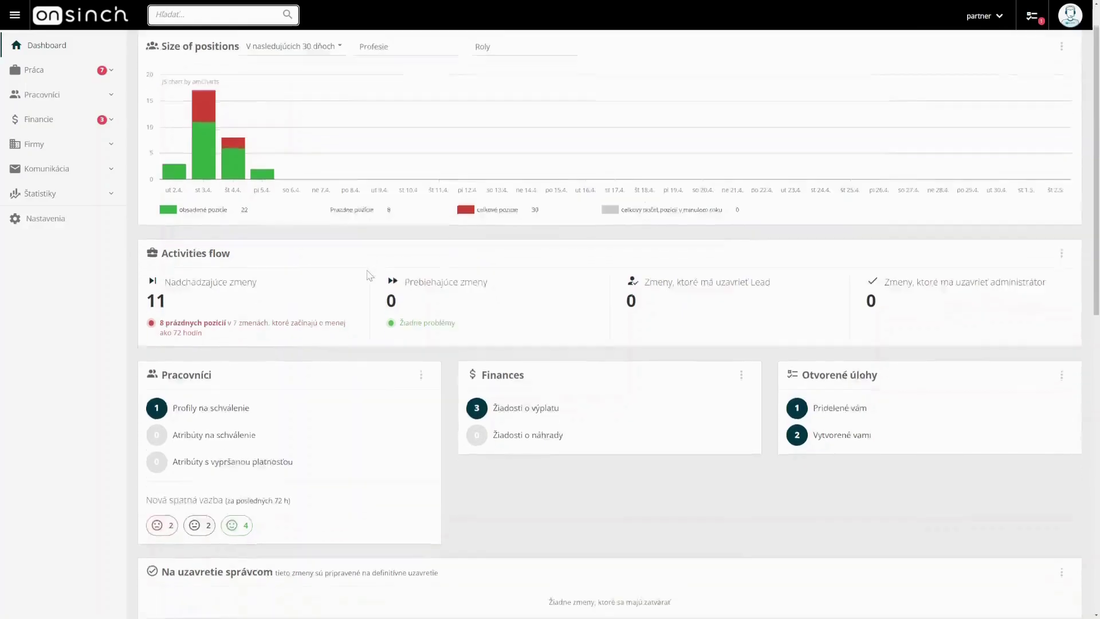
scroll(428, 294, down, 7)
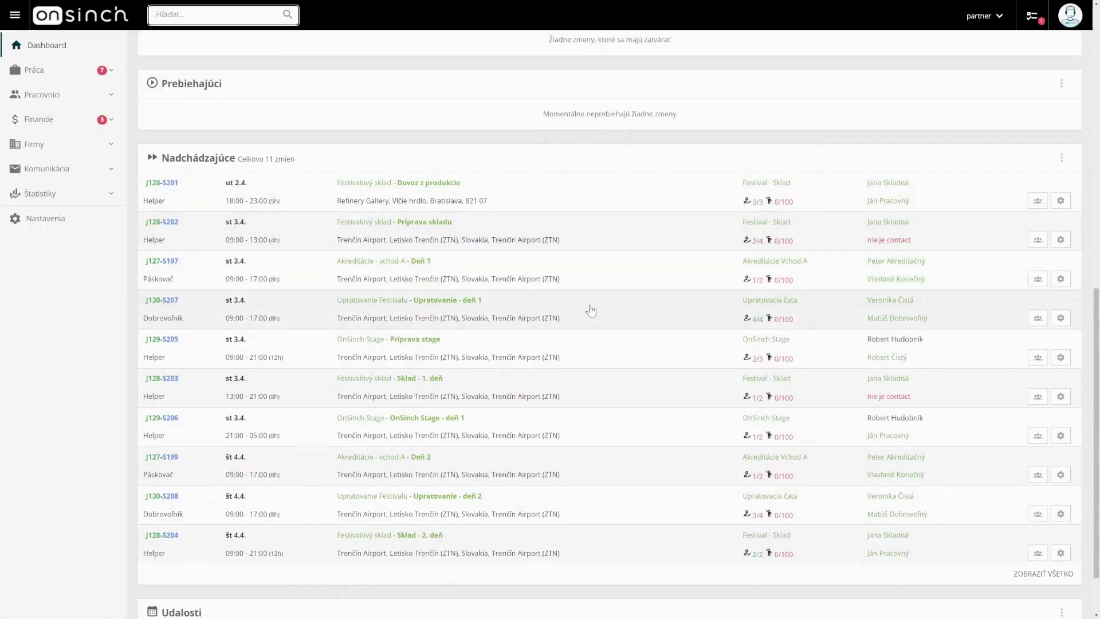
scroll(589, 315, up, 1)
scroll(588, 317, up, 1)
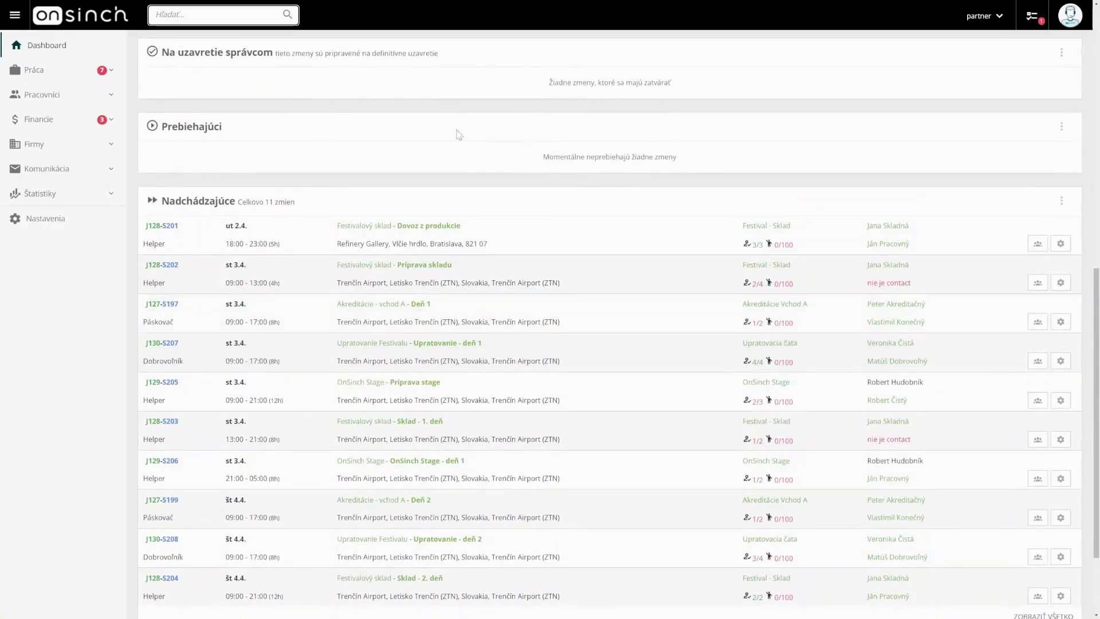
scroll(565, 171, down, 2)
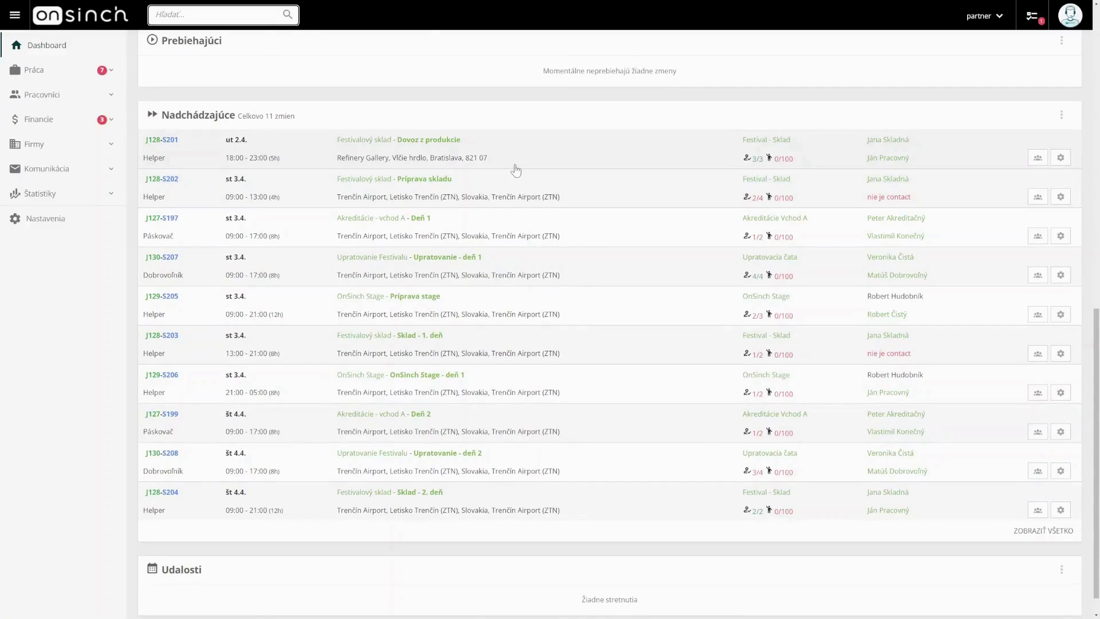
scroll(475, 156, up, 1)
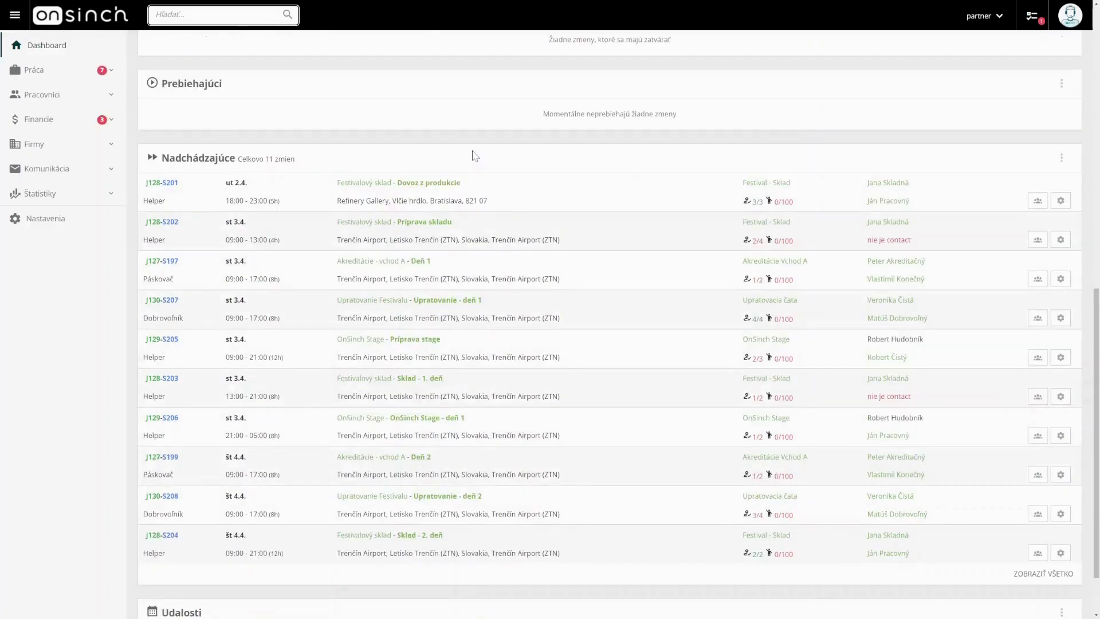
click(425, 187)
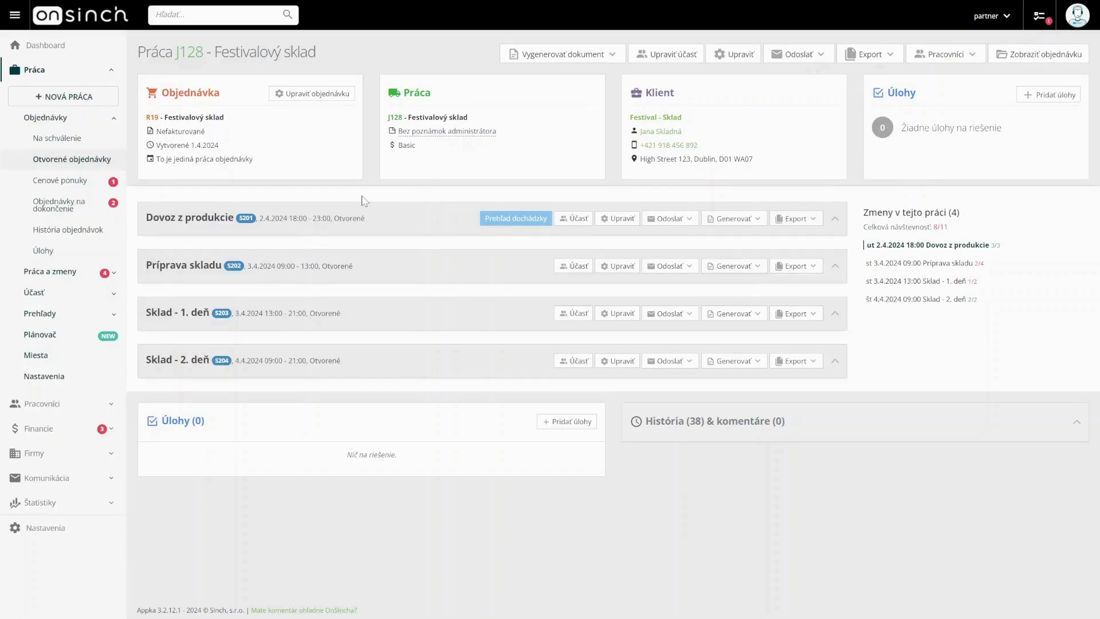
click(439, 220)
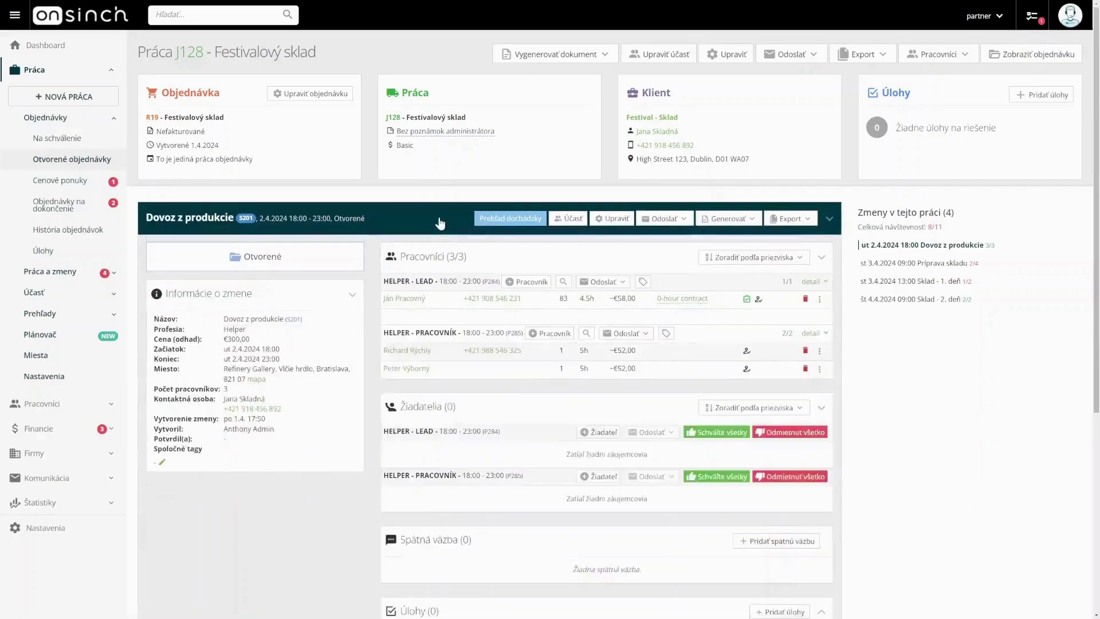
View the Dovoz z produkcie shift's location on the map and close the map.
scroll(350, 309, down, 2)
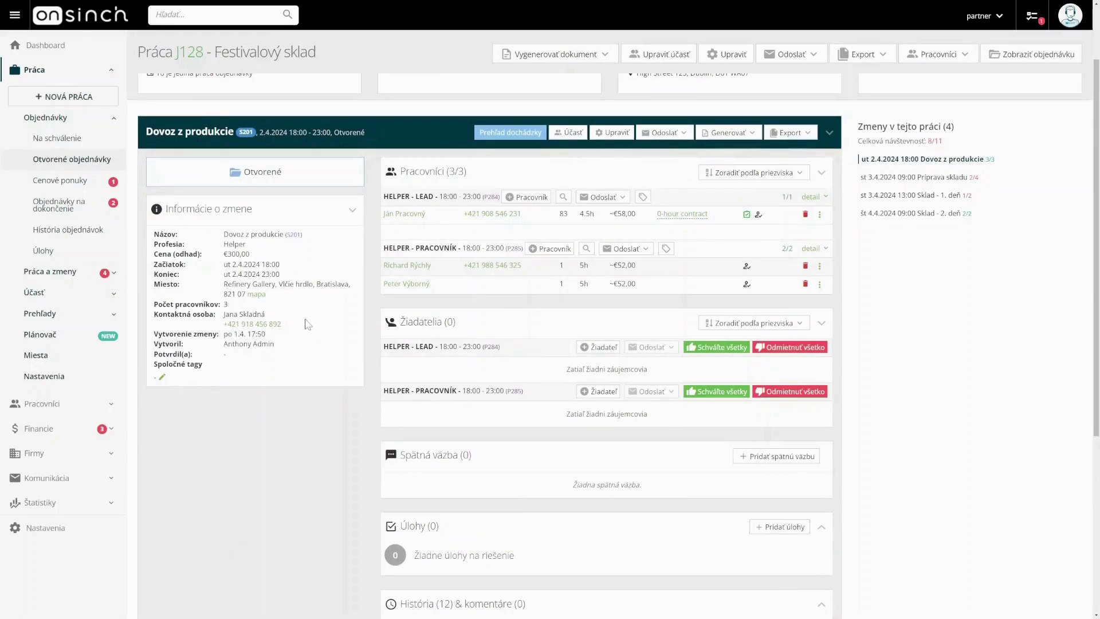
click(259, 294)
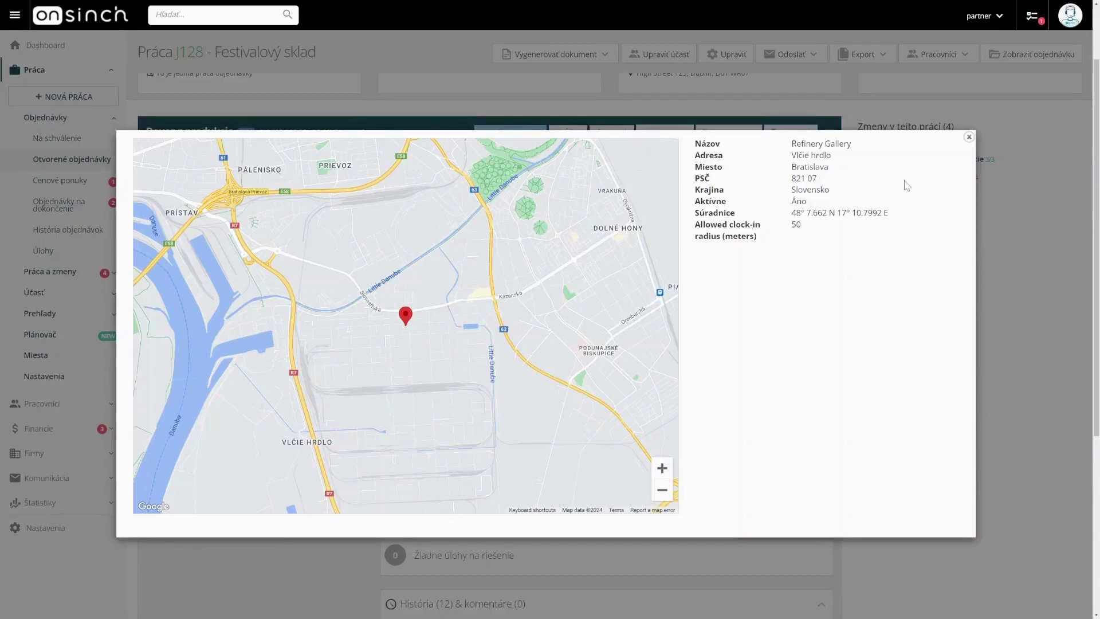
click(969, 137)
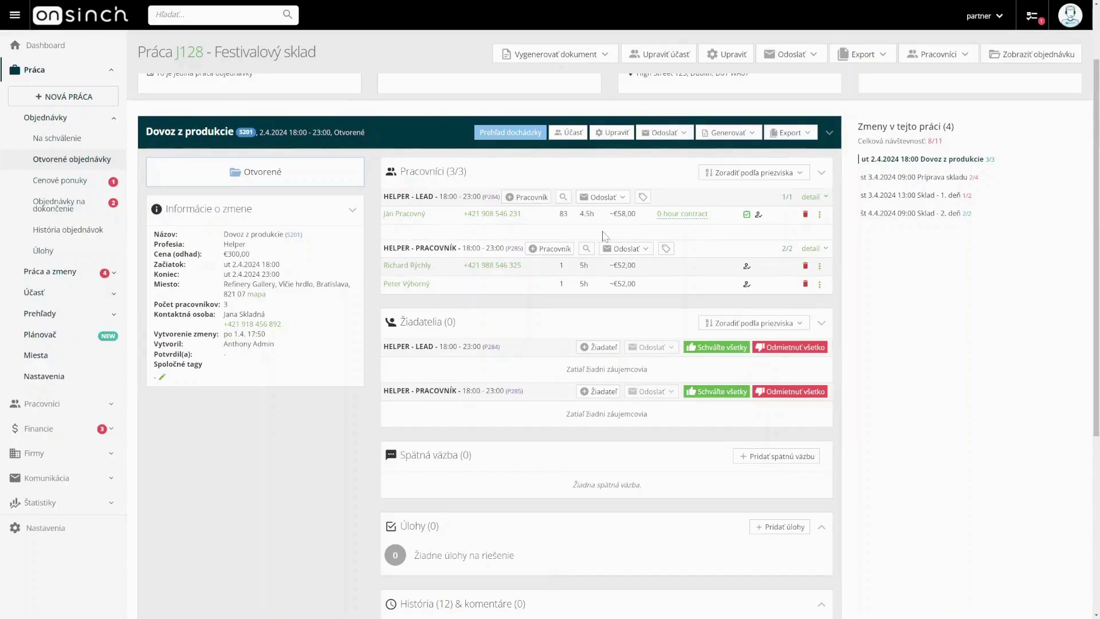
Check the message sending options for the Helper - Lead position without sending anything.
click(609, 198)
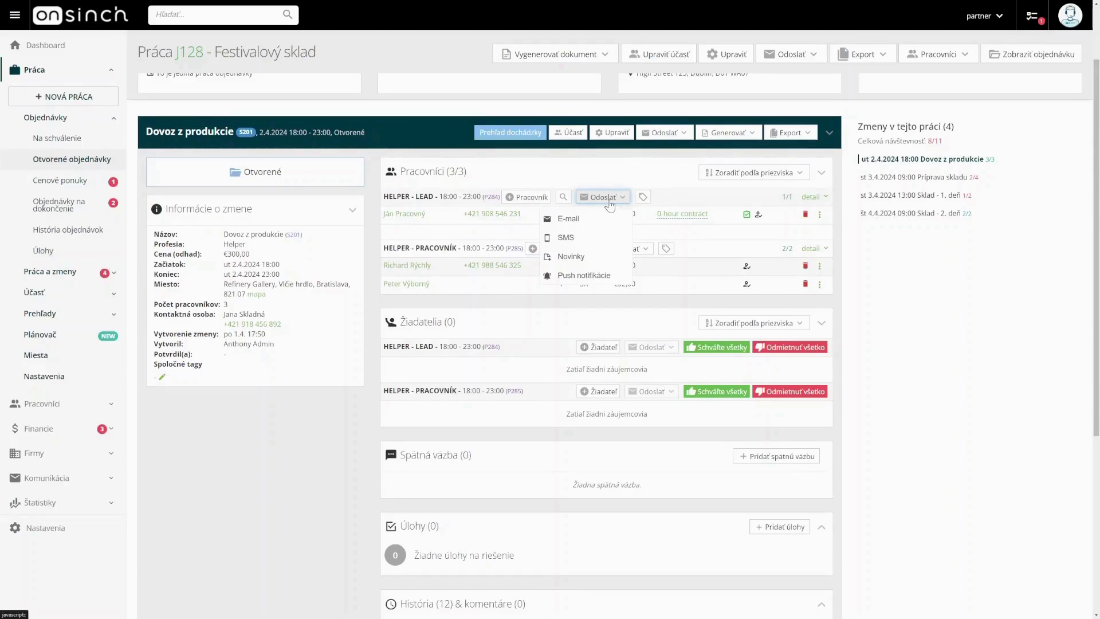
scroll(610, 205, up, 2)
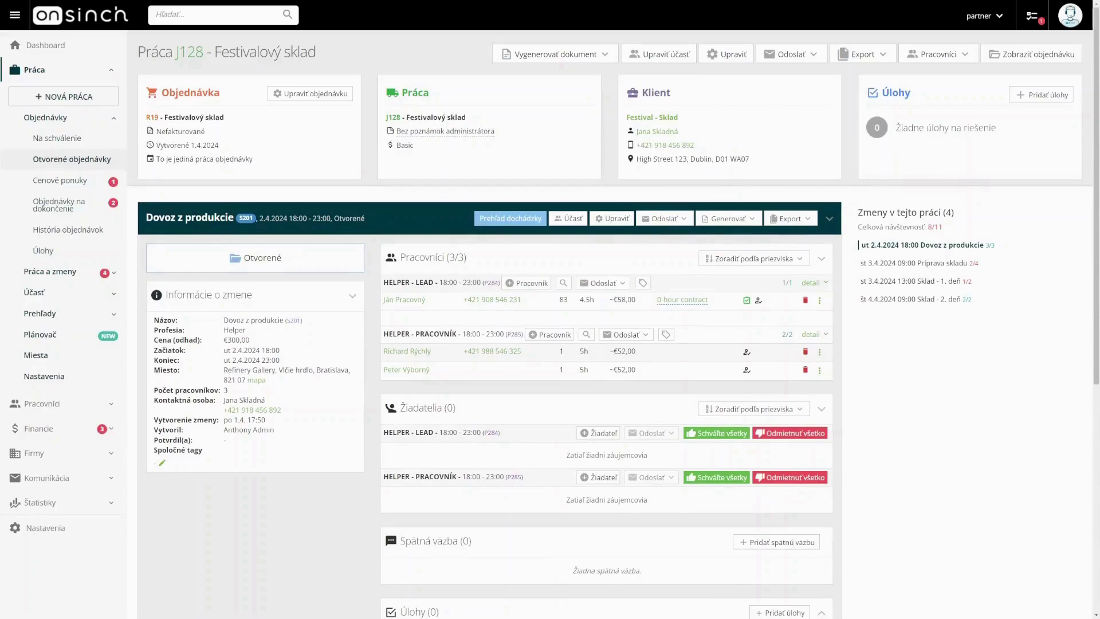
scroll(463, 282, down, 2)
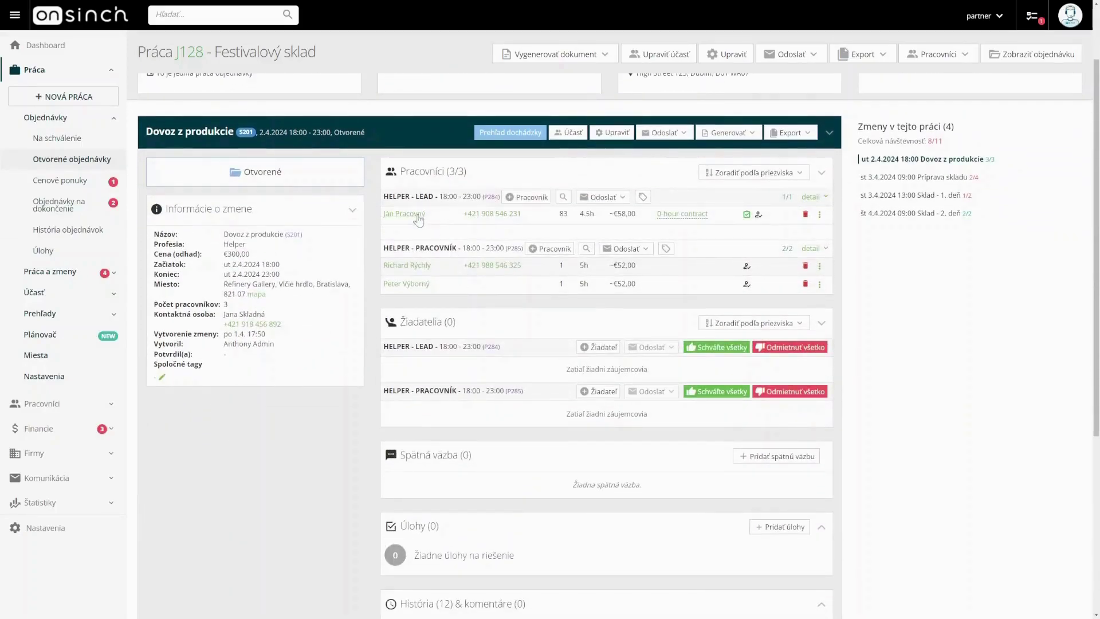
Preview the worker assigned as Helper - Lead and open that worker's full profile.
mouse_move(419, 220)
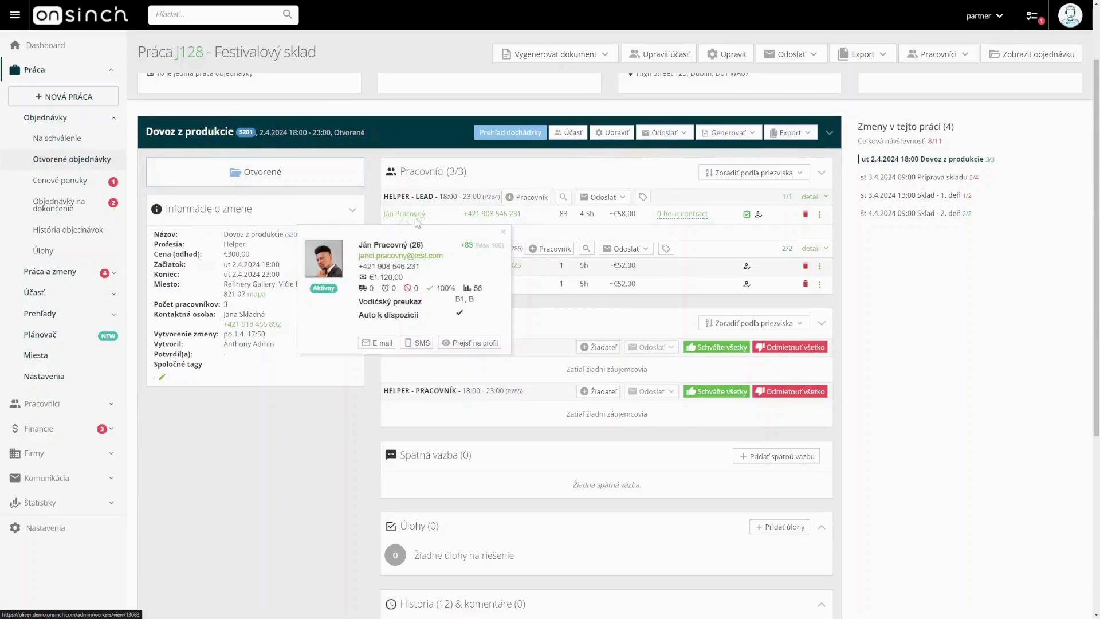
click(417, 216)
click(352, 85)
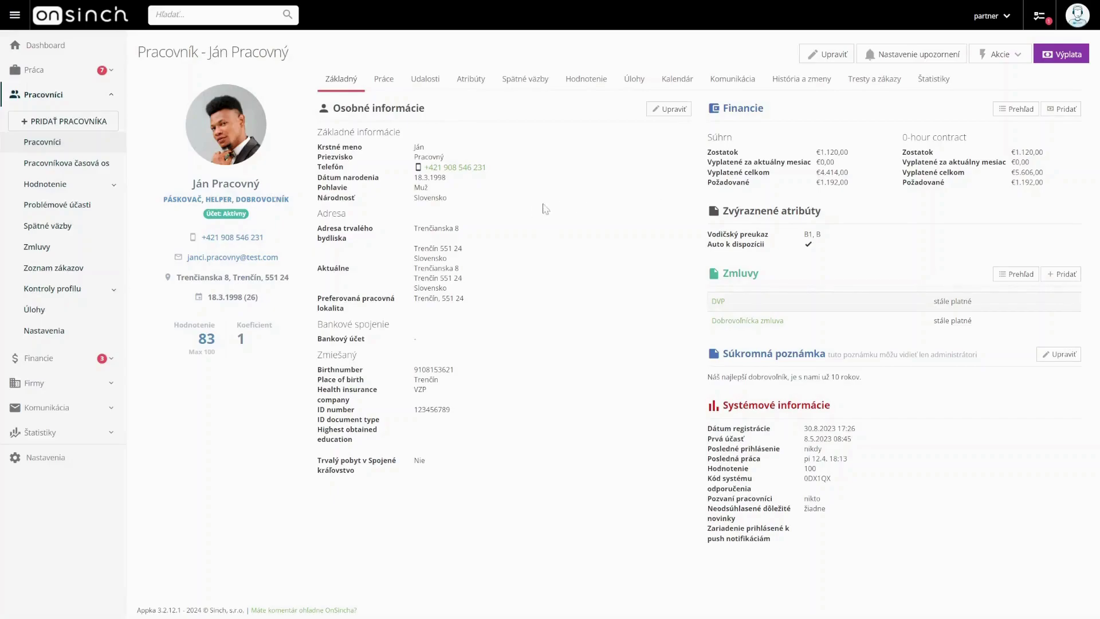
click(468, 85)
Open the Plánovač for work and shifts and enlarge the shifts area above the workers area.
click(57, 72)
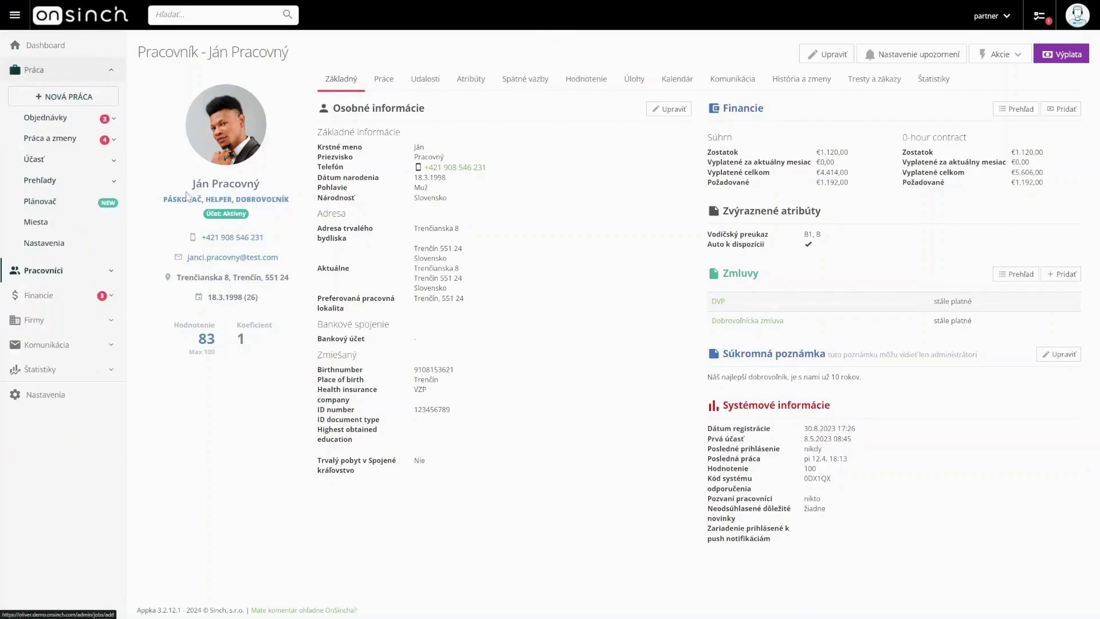
click(65, 209)
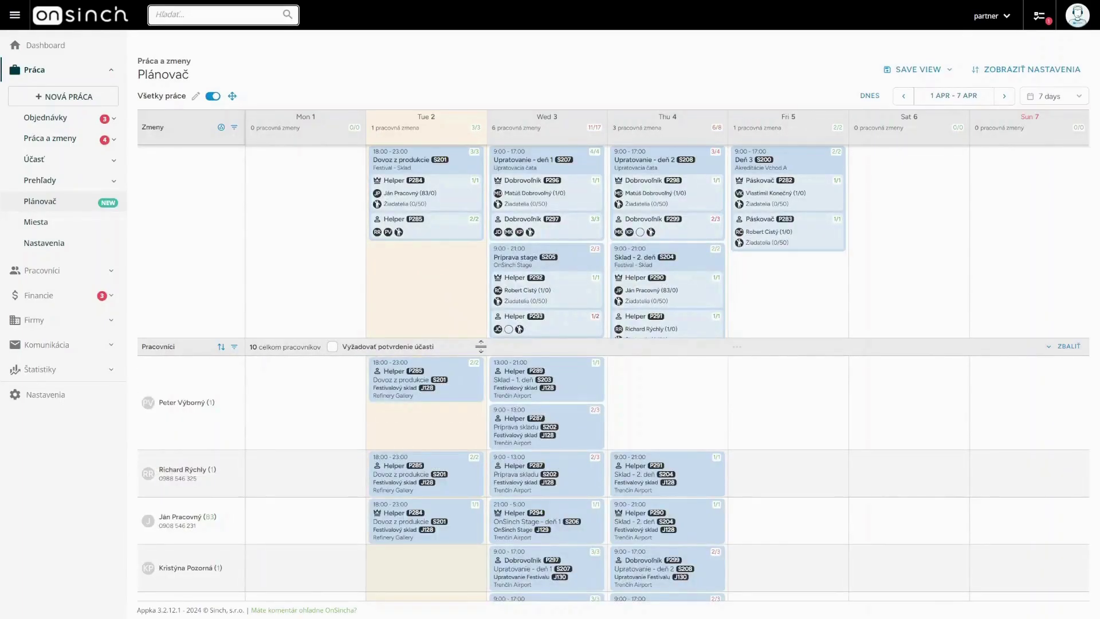
drag(480, 346, 480, 369)
drag(417, 290, 393, 332)
drag(911, 275, 894, 301)
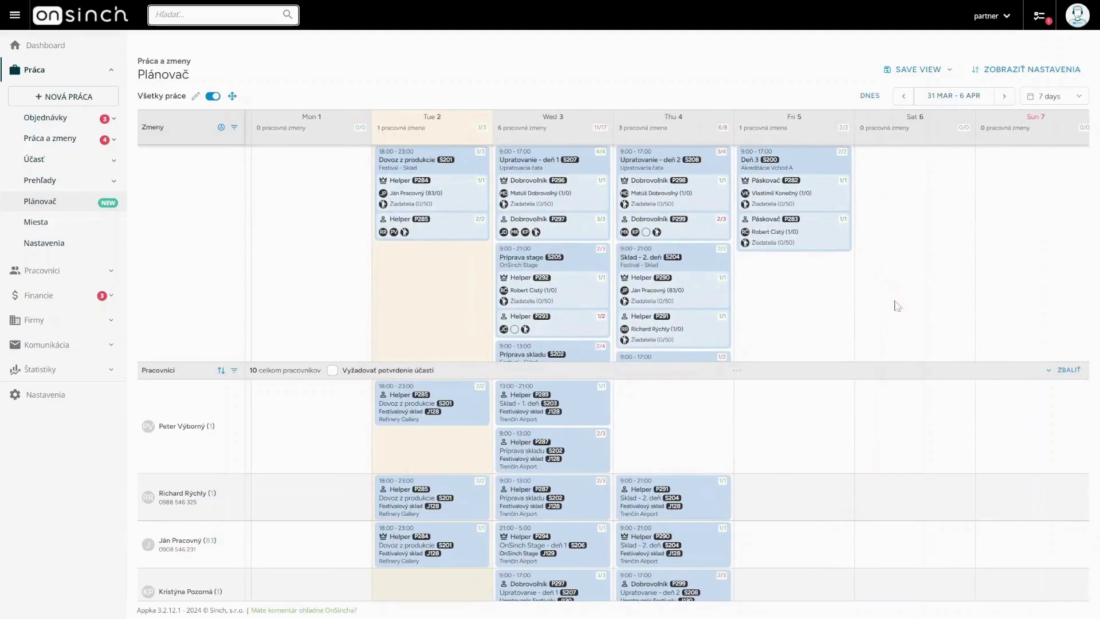
Enlarge the planner's workers area to browse the workers' assignments, and give the space back to the shifts area.
drag(475, 371, 480, 333)
scroll(696, 483, down, 1)
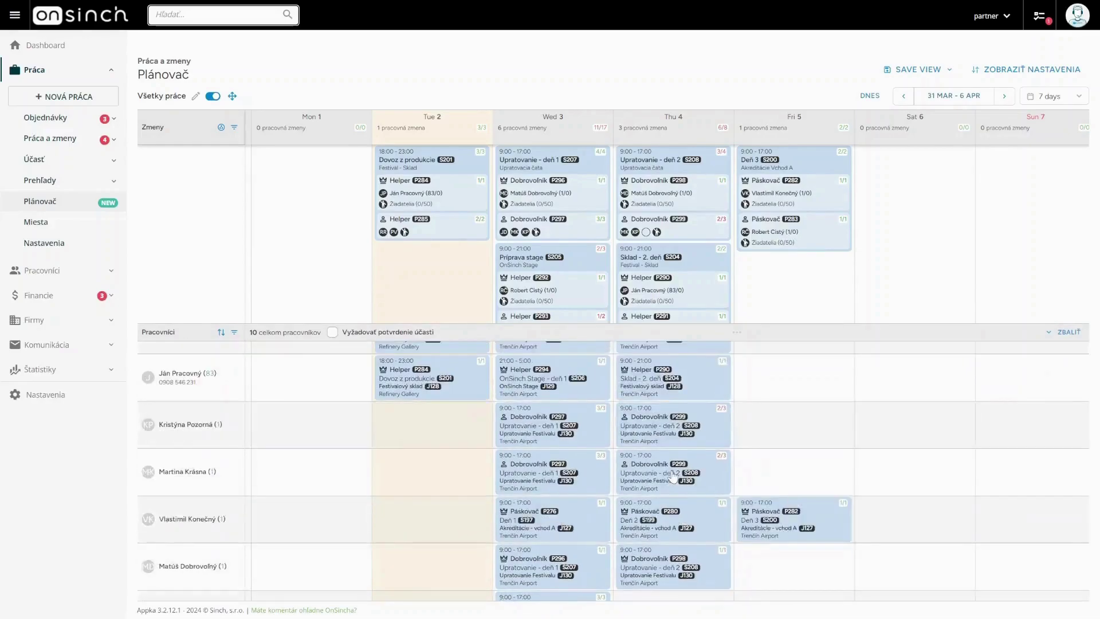
scroll(487, 476, down, 1)
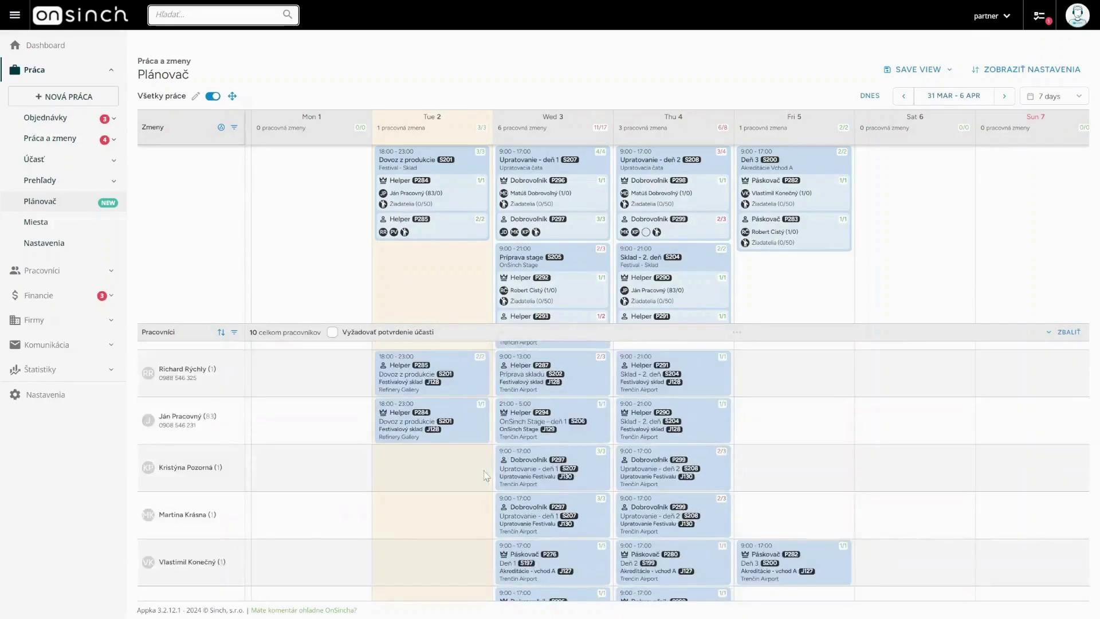
scroll(644, 470, up, 2)
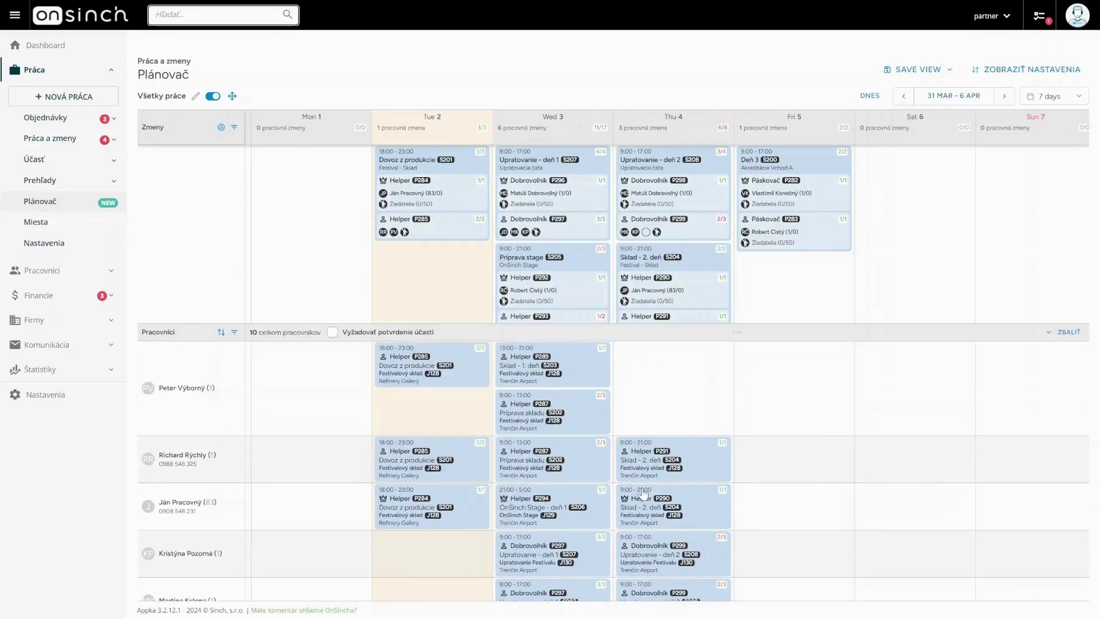
drag(509, 337, 512, 392)
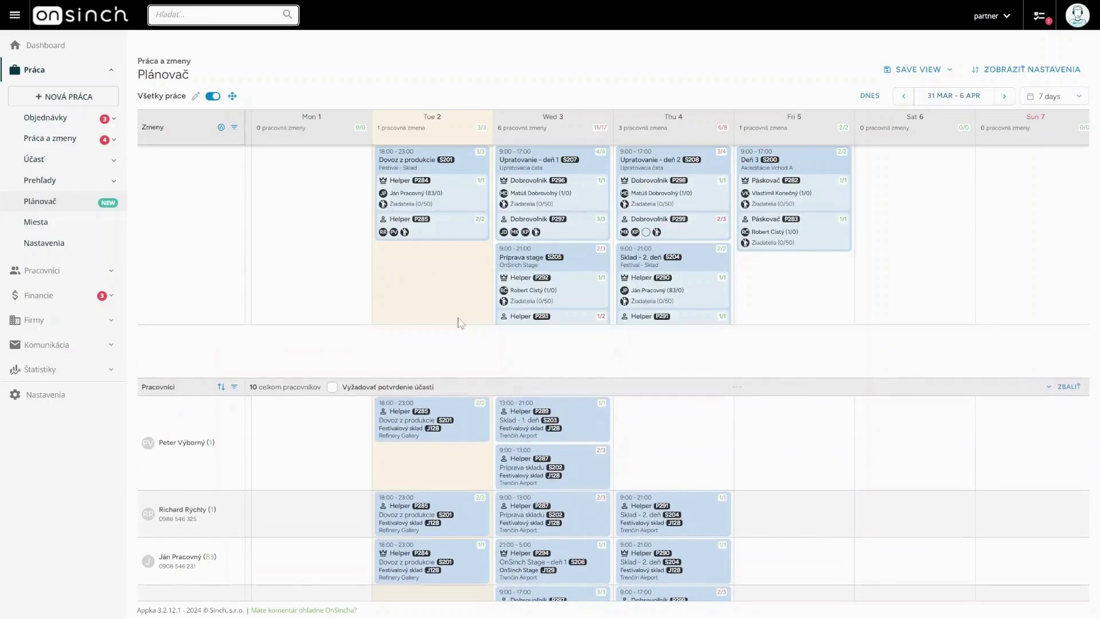
Filter the planner's shifts by the profession Dobrovoľník.
click(234, 128)
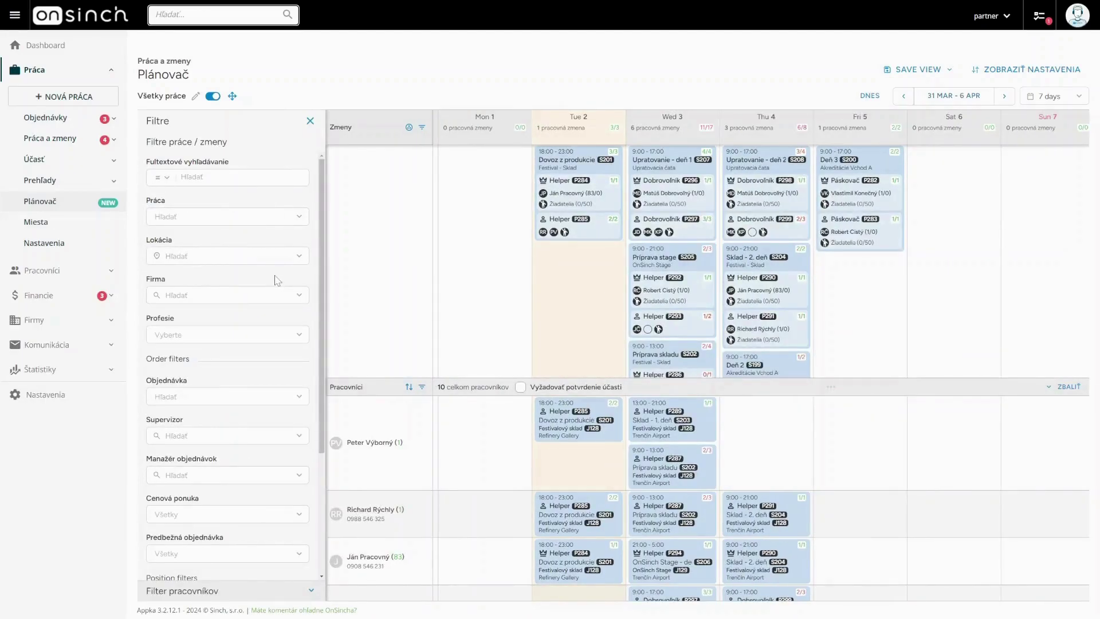
click(294, 334)
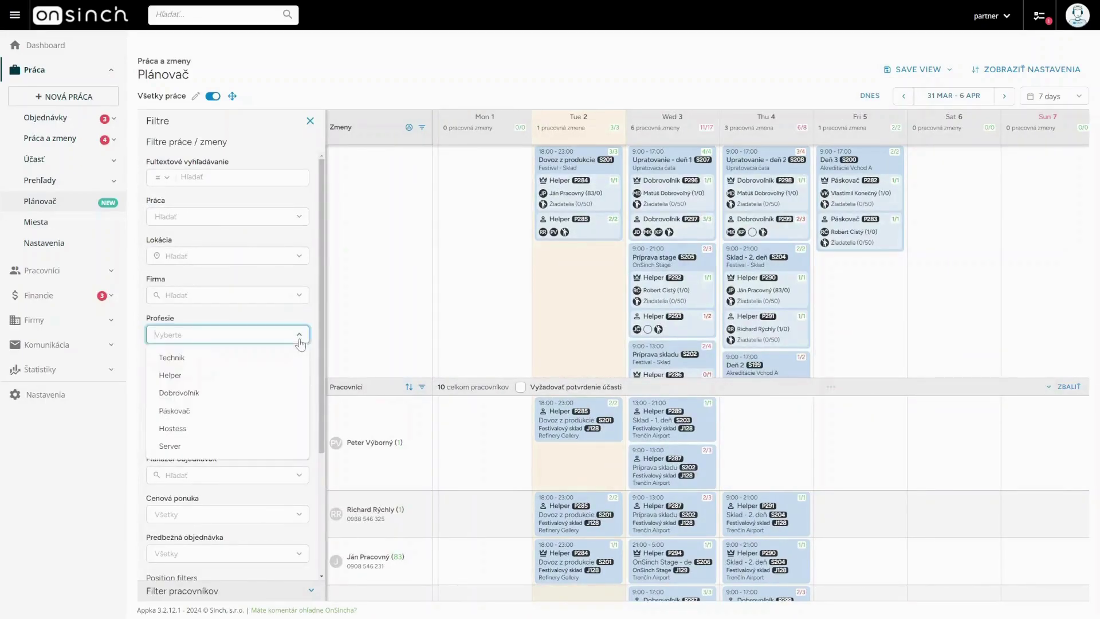
click(287, 392)
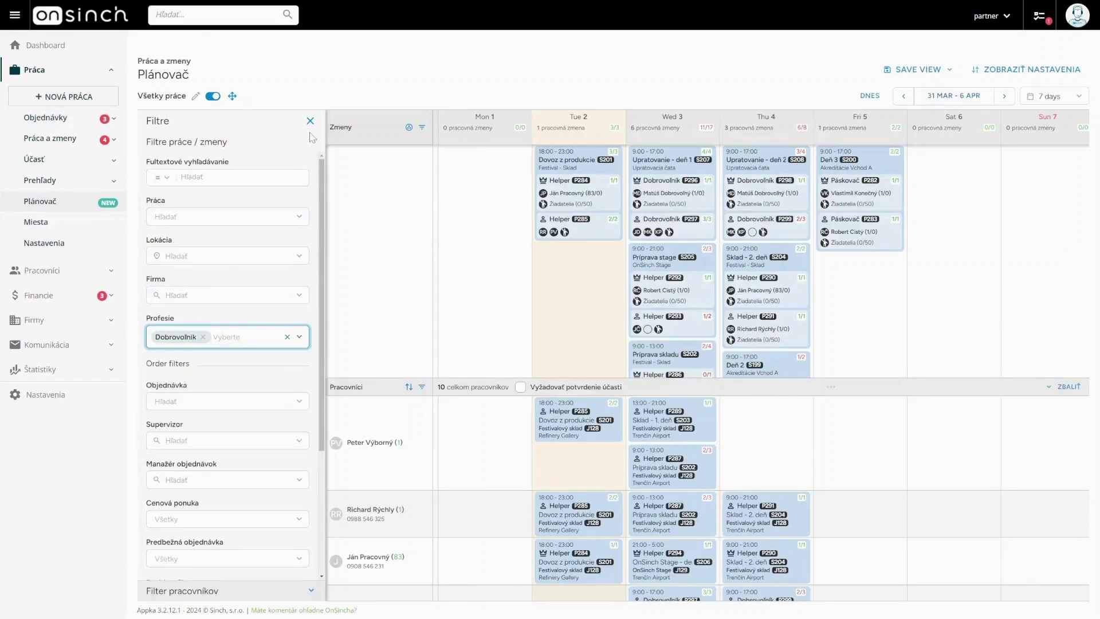
click(309, 122)
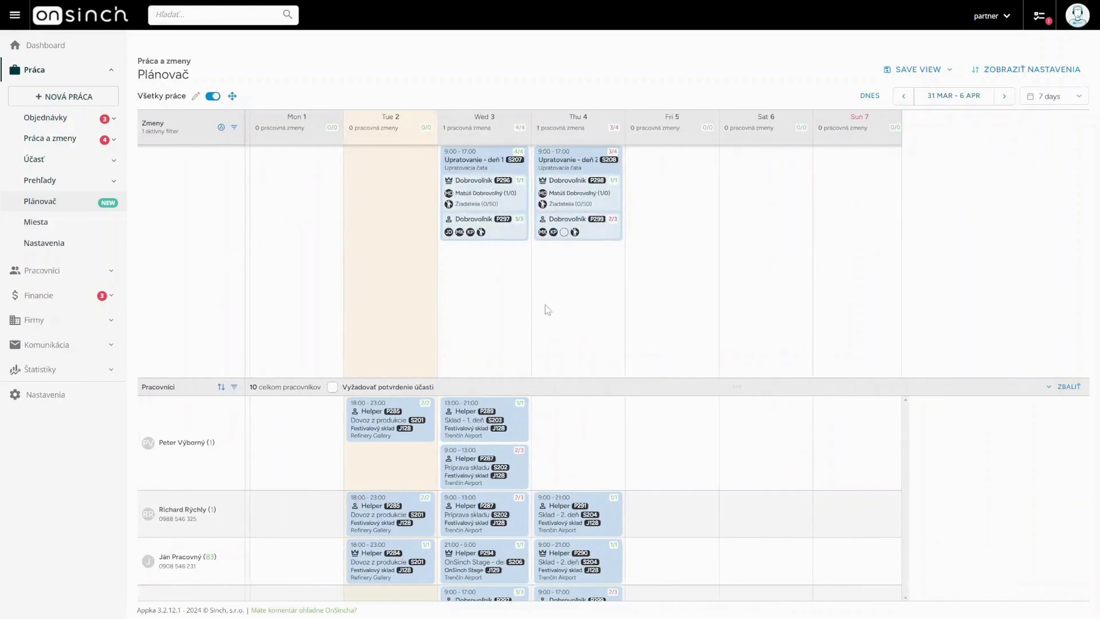
Filter the planner's workers by the profession Dobrovoľník.
click(233, 388)
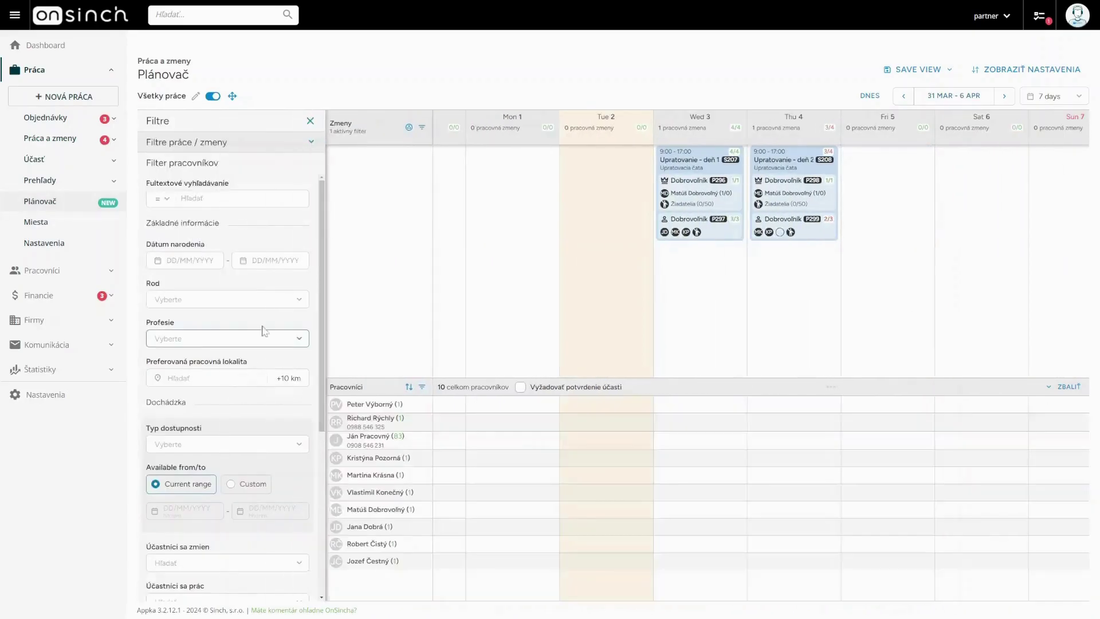
click(297, 340)
click(287, 402)
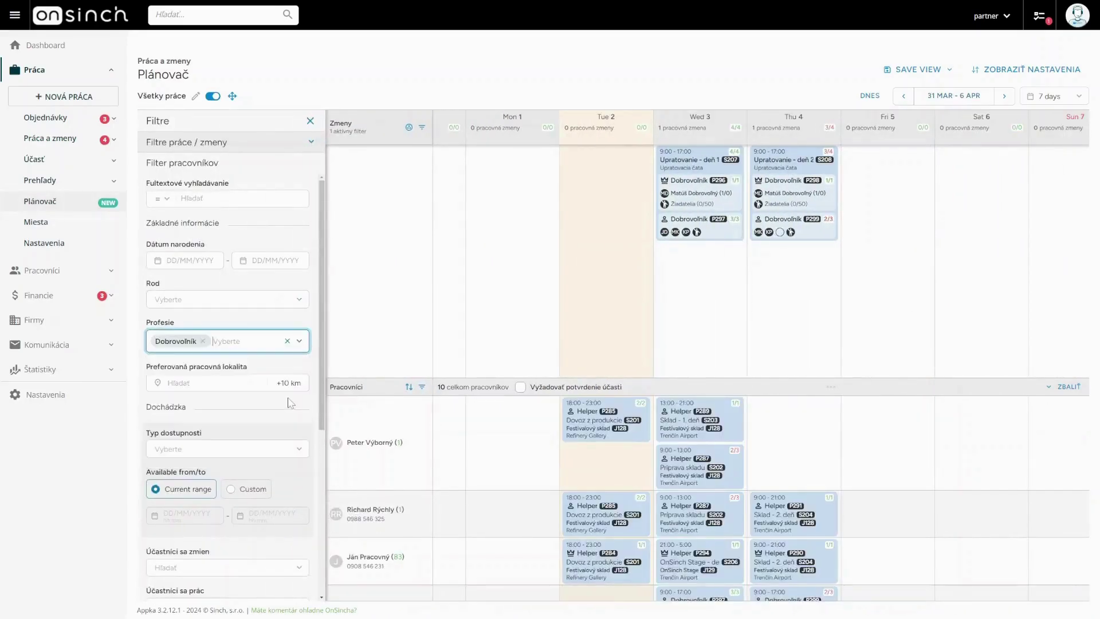
click(310, 121)
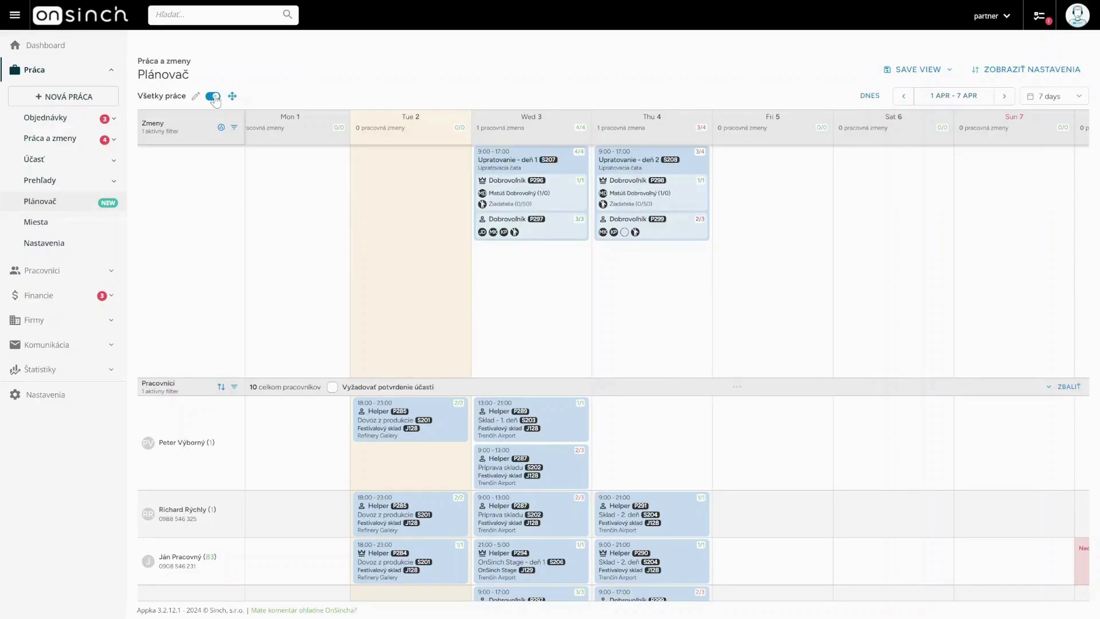
Switch the planner to editing mode and assign the first listed worker to the free Dobrovoľník position P299 in Upratovanie - deň 2.
drag(166, 439, 646, 228)
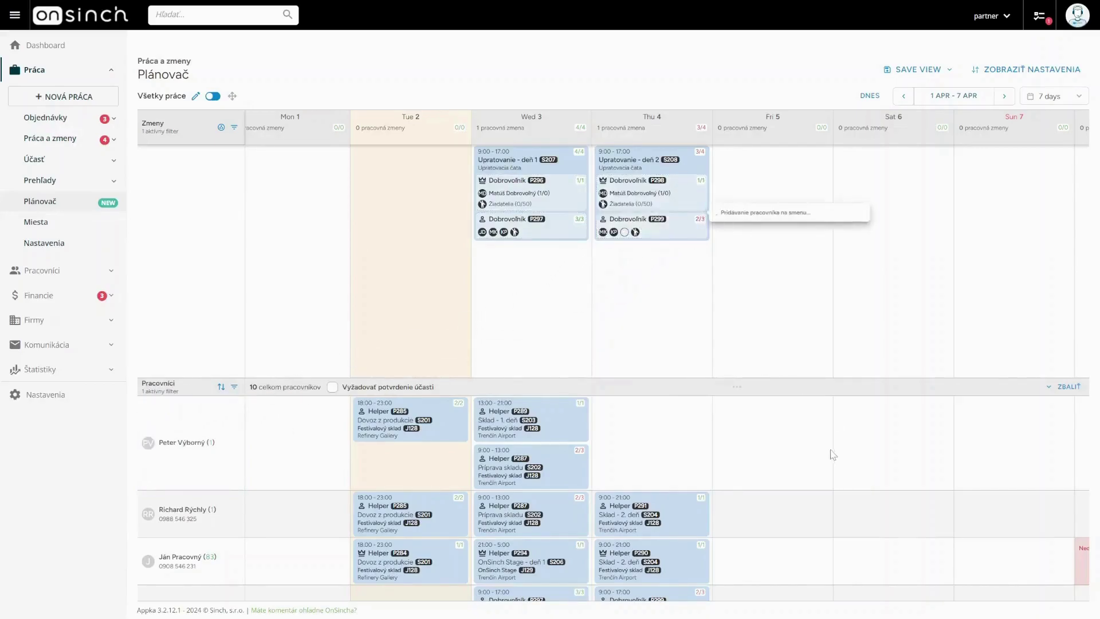